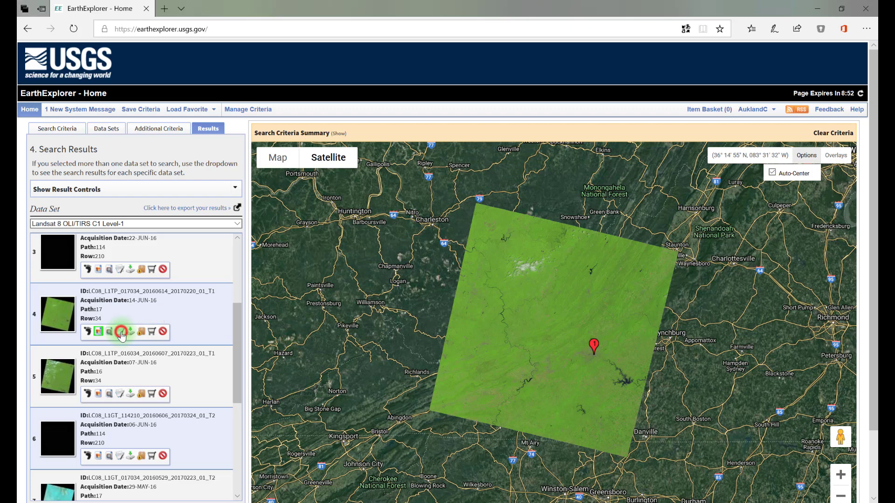
Step: Open the full metadata display for result 4, the 14-JUN-16 scene, and scroll its attribute table
{"action": "left_click", "coordinate": [121, 333]}
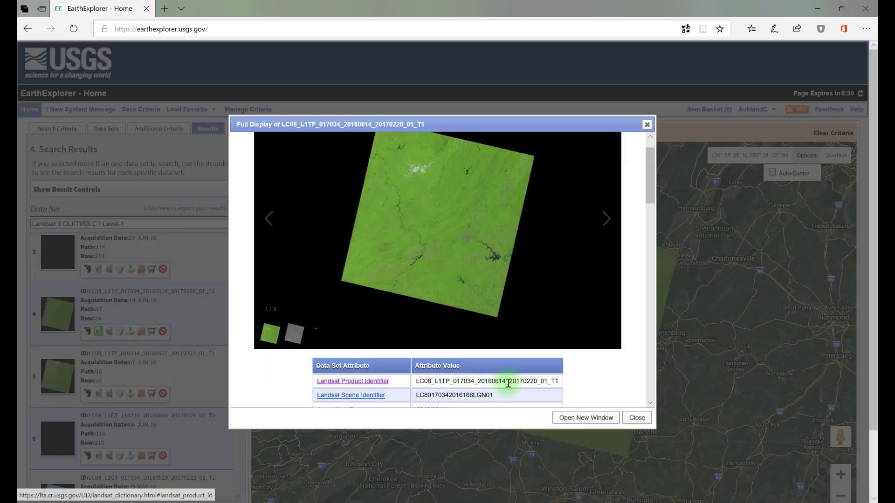
{"action": "scroll", "coordinate": [630, 377], "scroll_direction": "down", "scroll_amount": 3}
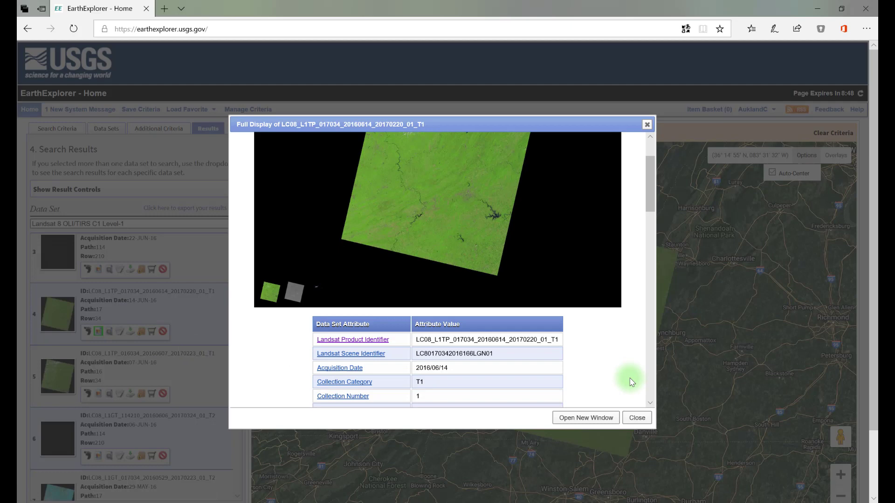
{"action": "scroll", "coordinate": [627, 388], "scroll_direction": "down", "scroll_amount": 2}
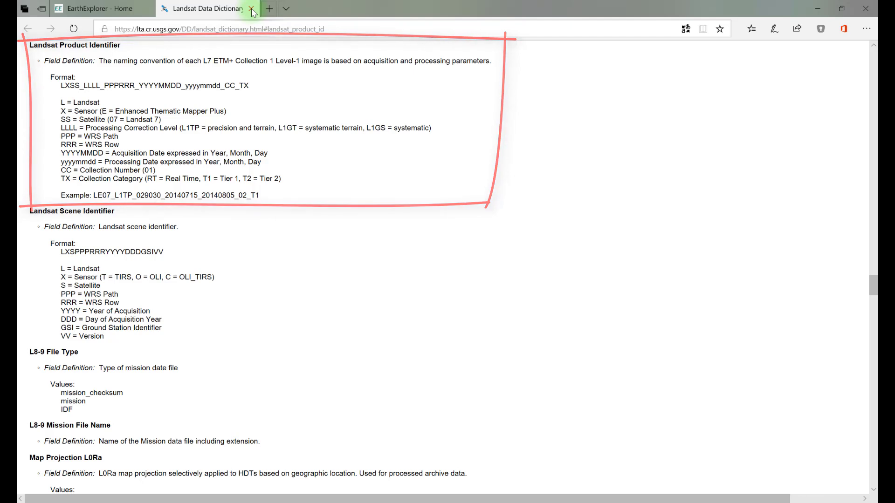
Step: Close the Landsat Data Dictionary tab to return to the EarthExplorer metadata table
{"action": "left_click", "coordinate": [252, 9]}
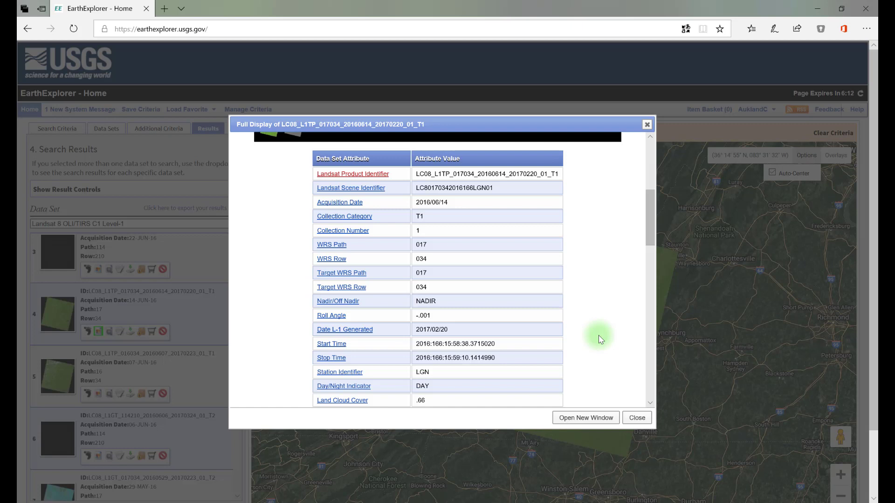
Step: Scroll the metadata past sun angles and line/sample counts to the UTM zone 17 projection rows
{"action": "scroll", "coordinate": [600, 339], "scroll_direction": "down", "scroll_amount": 2}
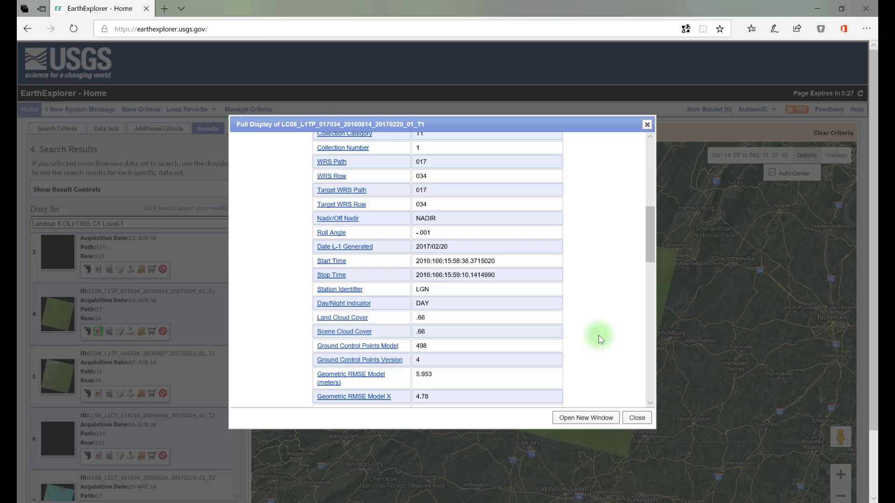
{"action": "scroll", "coordinate": [600, 339], "scroll_direction": "down", "scroll_amount": 4}
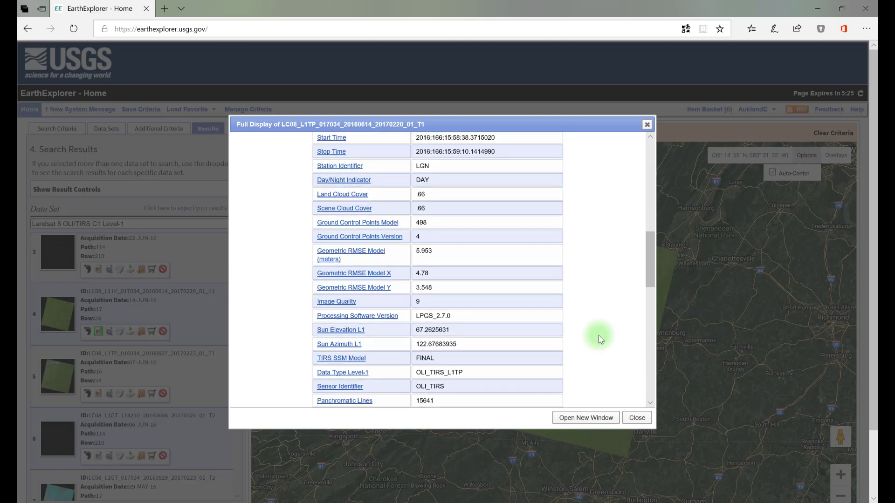
{"action": "scroll", "coordinate": [600, 339], "scroll_direction": "down", "scroll_amount": 1}
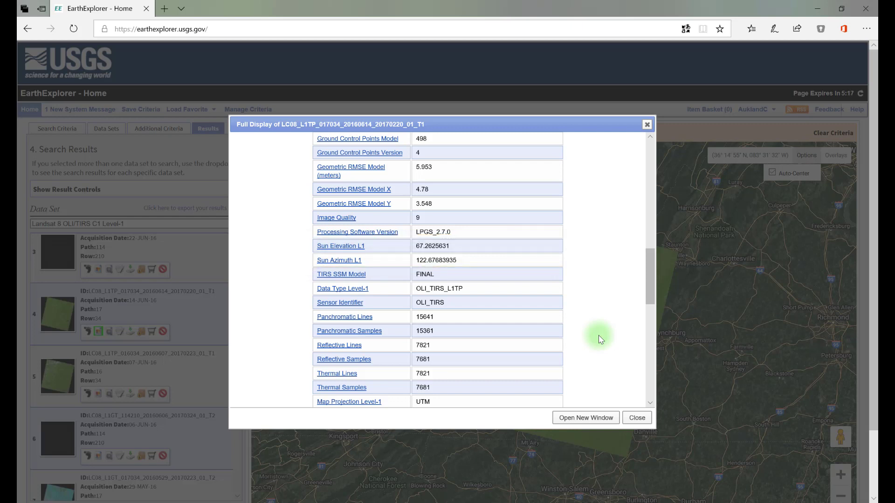
{"action": "scroll", "coordinate": [600, 339], "scroll_direction": "down", "scroll_amount": 3}
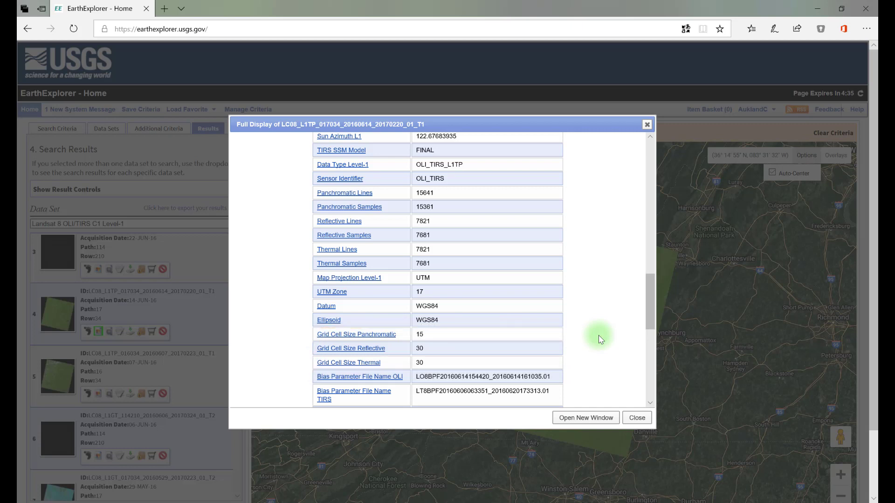
Step: Scroll to the corner coordinates at the table's end, then close the Full Display dialog
{"action": "scroll", "coordinate": [600, 339], "scroll_direction": "down", "scroll_amount": 6}
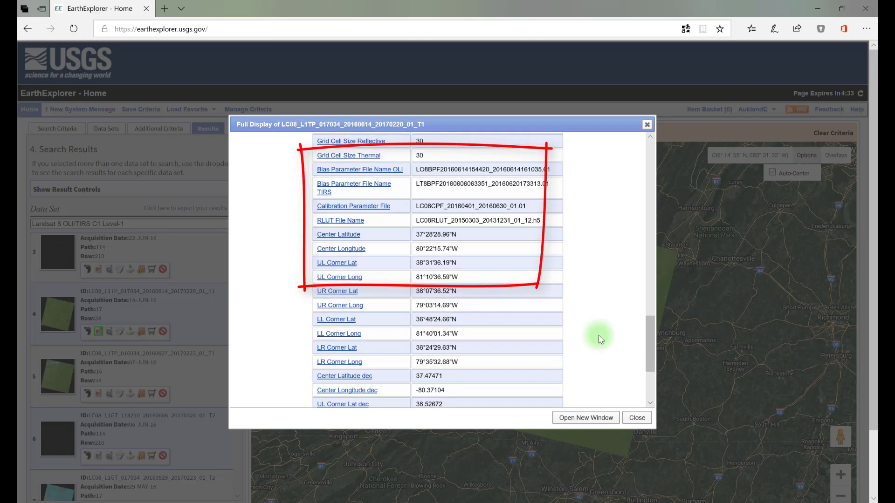
{"action": "scroll", "coordinate": [600, 340], "scroll_direction": "down", "scroll_amount": 1}
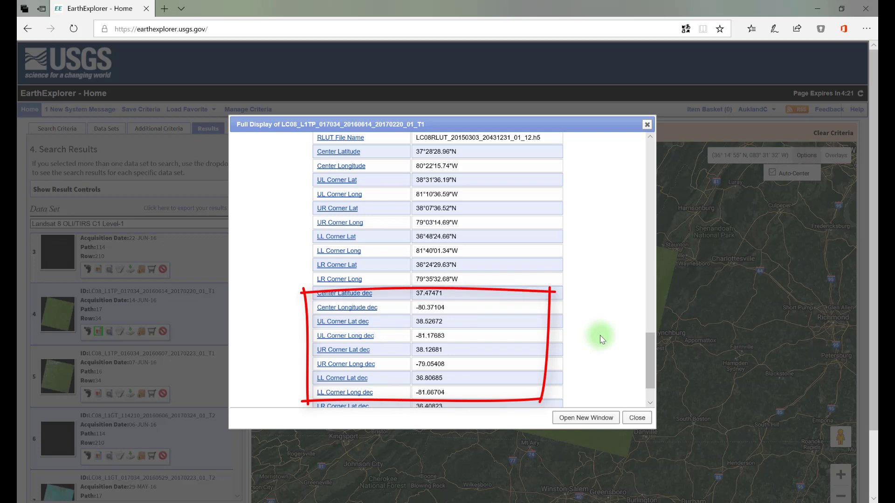
{"action": "scroll", "coordinate": [601, 339], "scroll_direction": "down", "scroll_amount": 1}
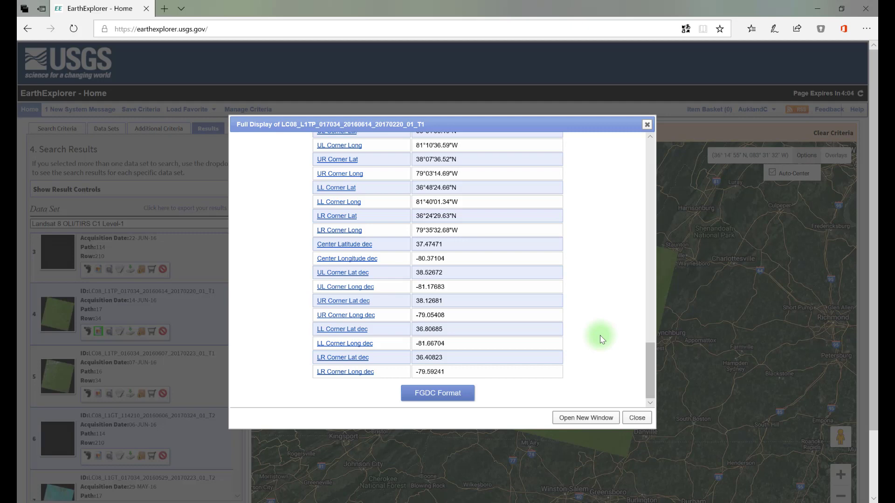
{"action": "left_click", "coordinate": [636, 418]}
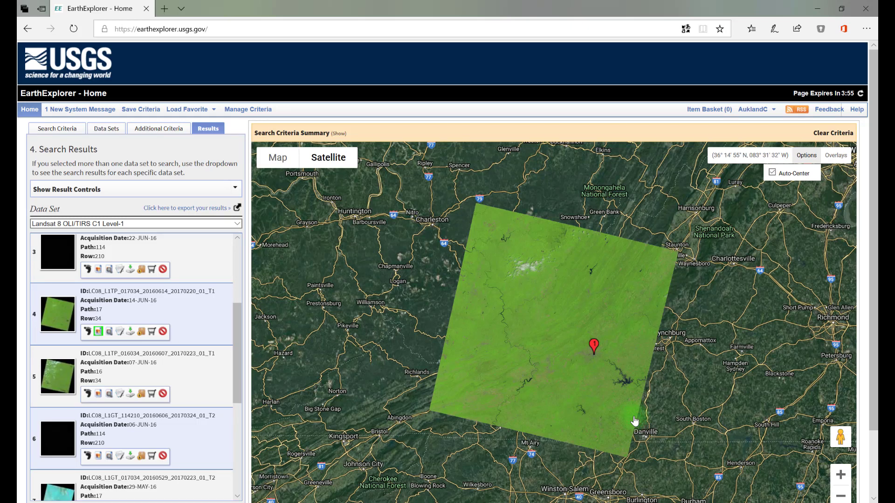
Step: Open LC08_L1TP_017034_20160614_20170220_01_T1_ANG.txt from the LandSAT Data folder in Notepad
{"action": "mouse_move", "coordinate": [9, 256]}
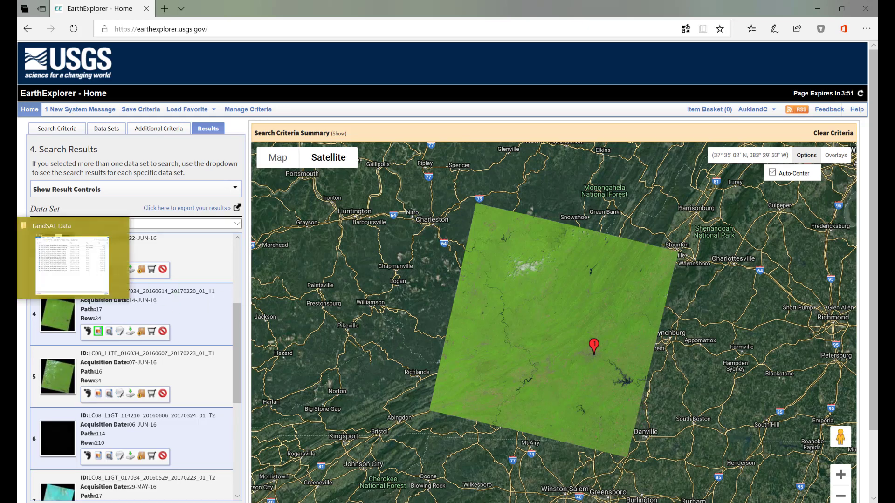
{"action": "left_click", "coordinate": [72, 266]}
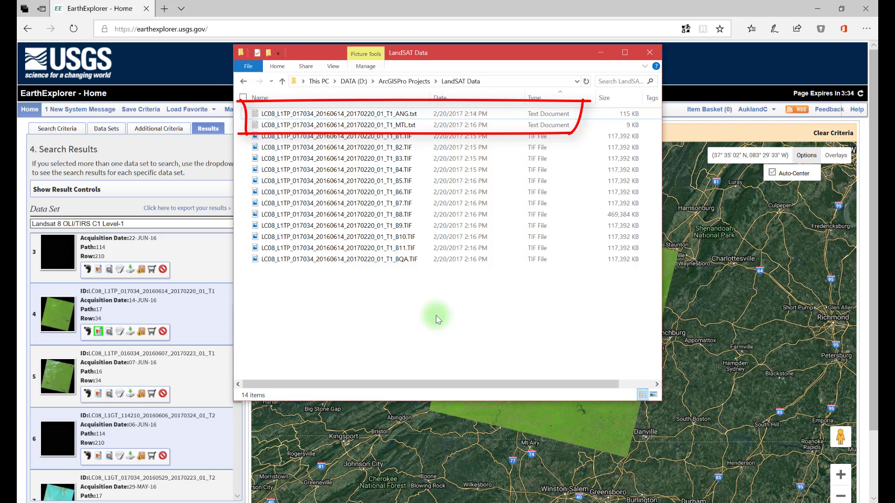
{"action": "right_click", "coordinate": [404, 114]}
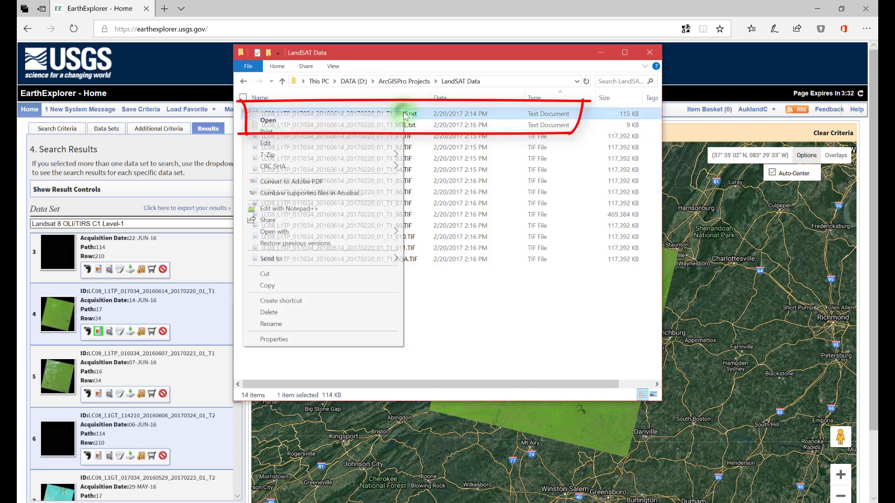
{"action": "left_click", "coordinate": [376, 120]}
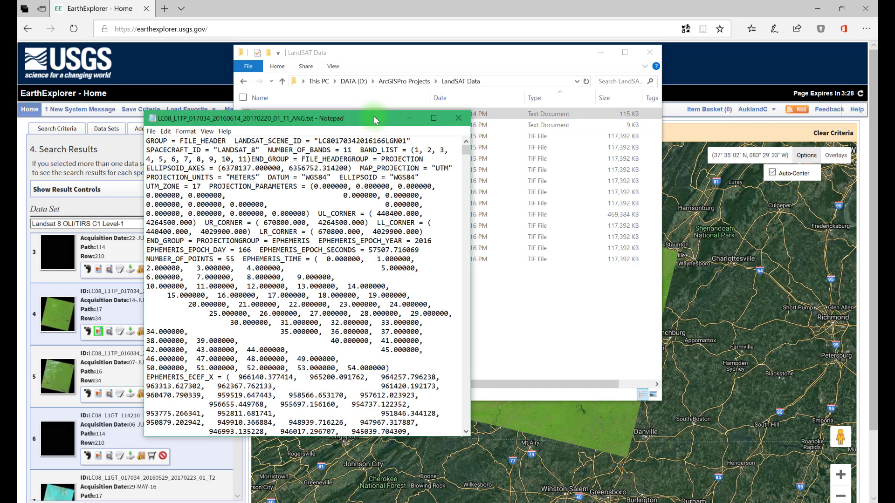
{"action": "scroll", "coordinate": [404, 216], "scroll_direction": "down", "scroll_amount": 2}
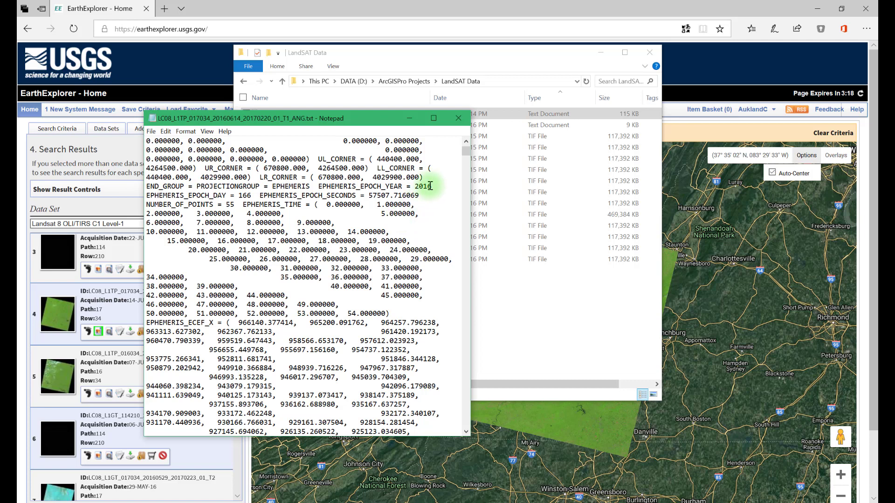
Step: Close Notepad and import the ANG.txt file into the blank Excel workbook via From Text/CSV
{"action": "left_click", "coordinate": [462, 119]}
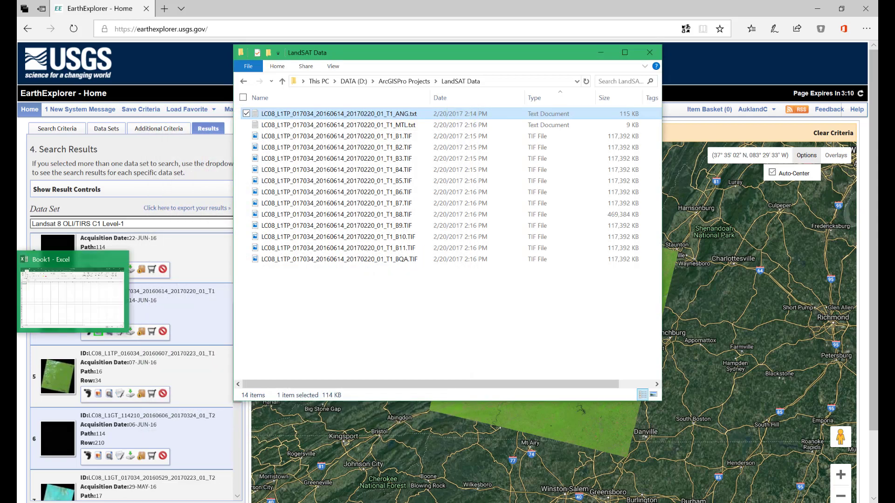
{"action": "left_click", "coordinate": [7, 293]}
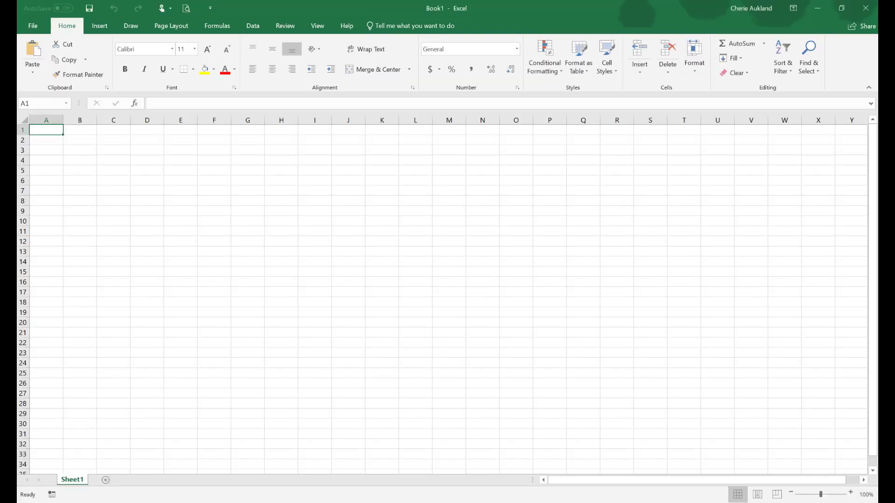
{"action": "left_click", "coordinate": [256, 30]}
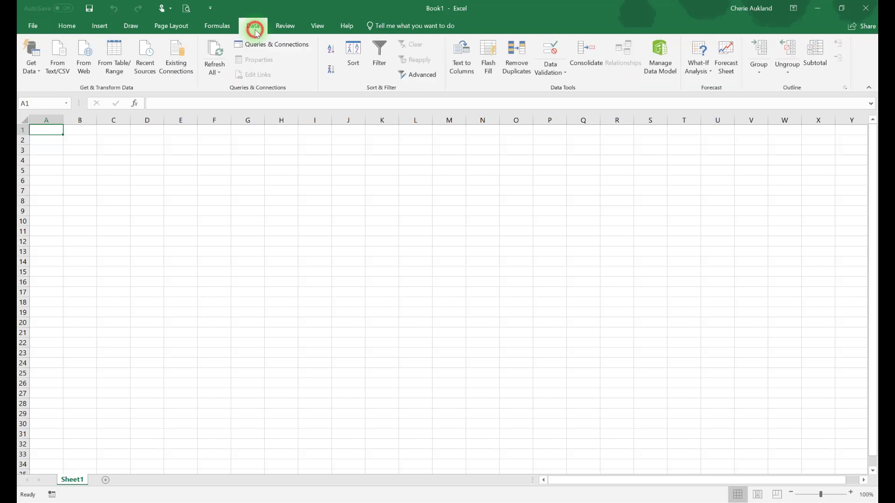
{"action": "left_click", "coordinate": [61, 71]}
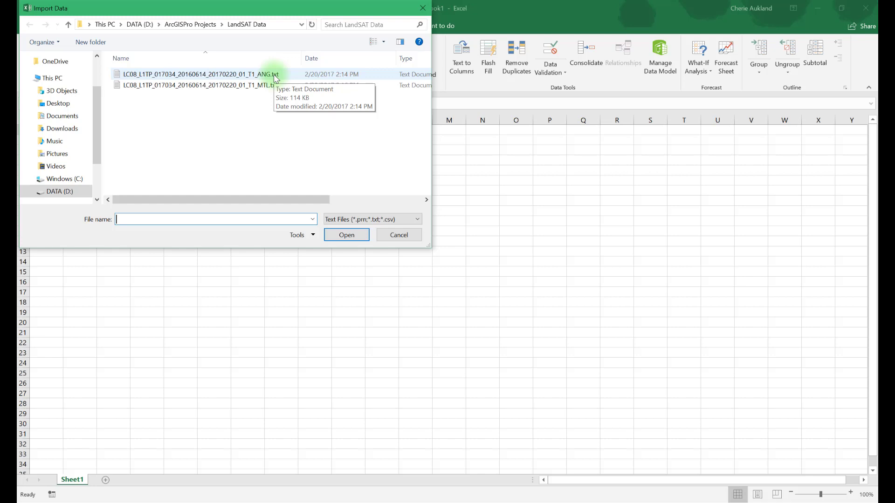
{"action": "left_click", "coordinate": [275, 75]}
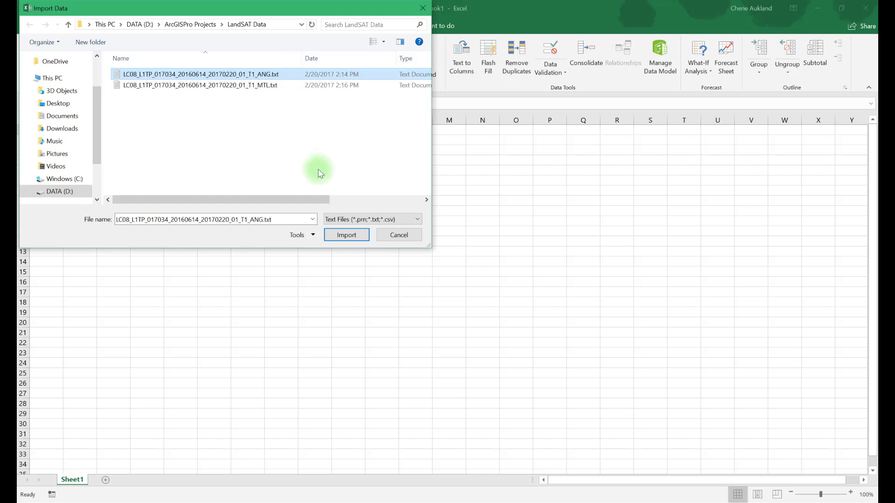
{"action": "left_click", "coordinate": [363, 237]}
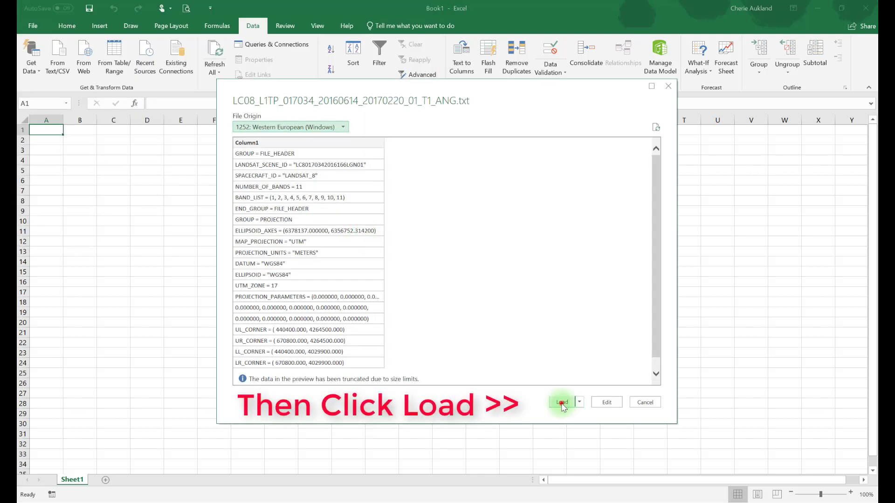
Step: Load the ANG query into Sheet5 and scroll its 1,509-row Column1 table to the ephemeris values
{"action": "left_click", "coordinate": [562, 404]}
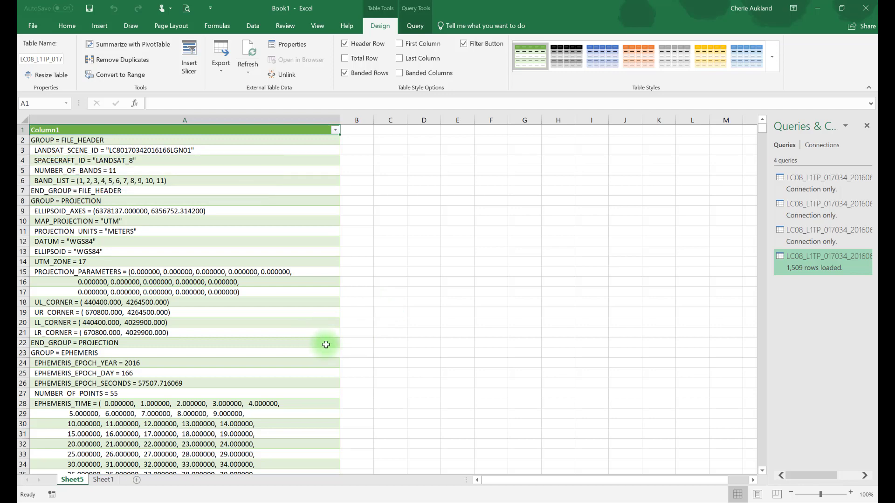
{"action": "scroll", "coordinate": [326, 344], "scroll_direction": "down", "scroll_amount": 3}
{"action": "scroll", "coordinate": [327, 345], "scroll_direction": "down", "scroll_amount": 6}
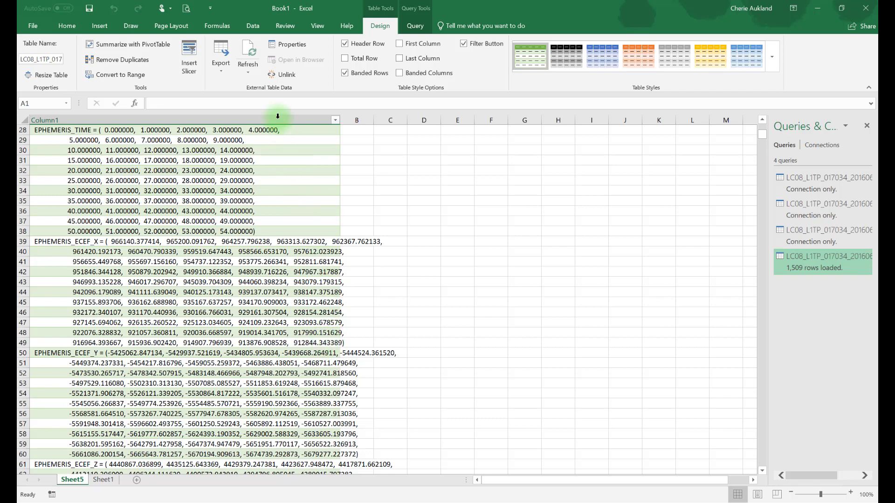
Step: Import the MTL.txt file via From Text/CSV and load it into Sheet6 as a 225-row table
{"action": "left_click", "coordinate": [253, 27]}
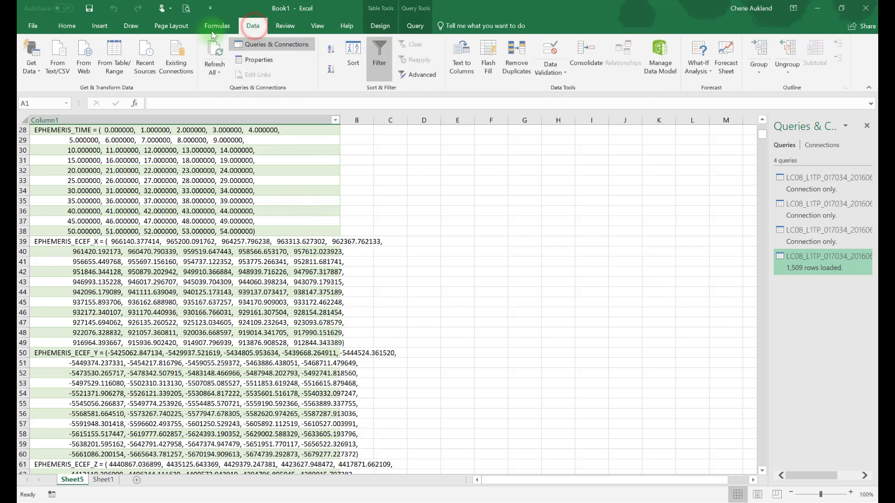
{"action": "left_click", "coordinate": [62, 58]}
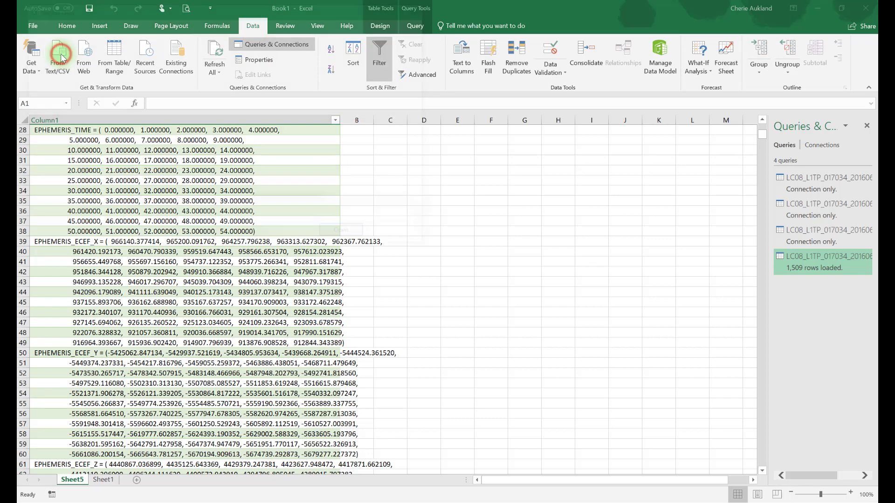
{"action": "left_click", "coordinate": [264, 85]}
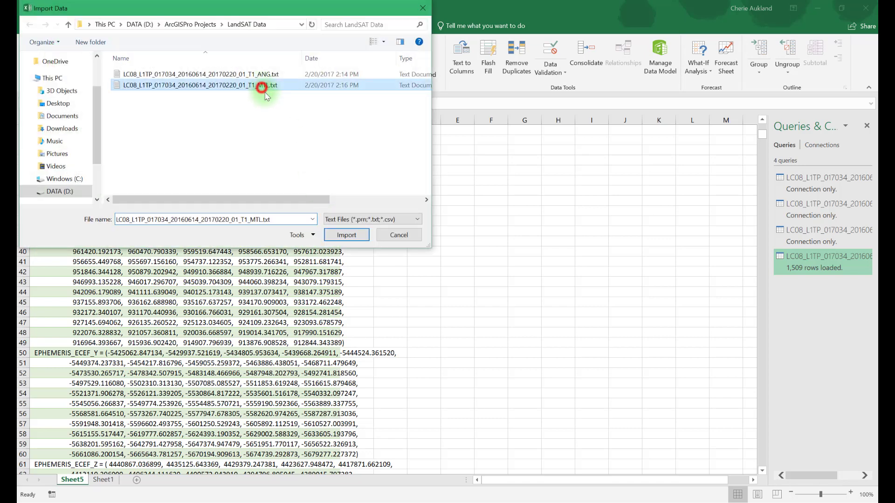
{"action": "left_click", "coordinate": [357, 235]}
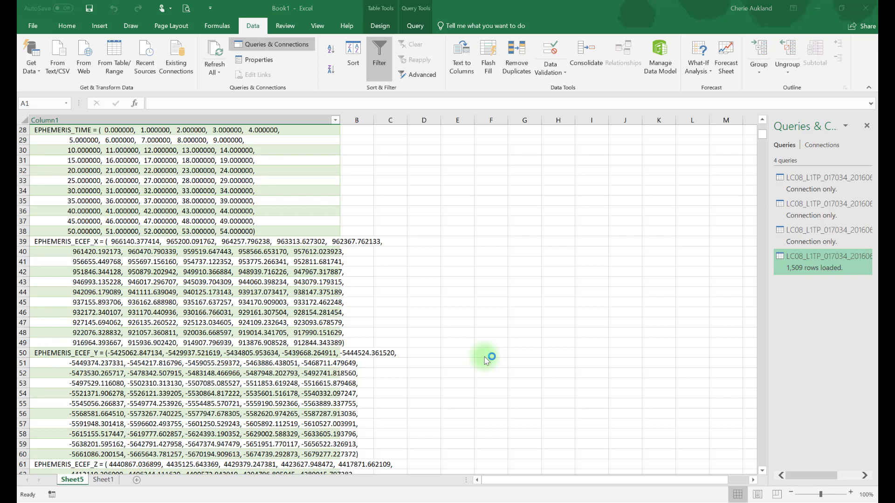
{"action": "left_click", "coordinate": [563, 401]}
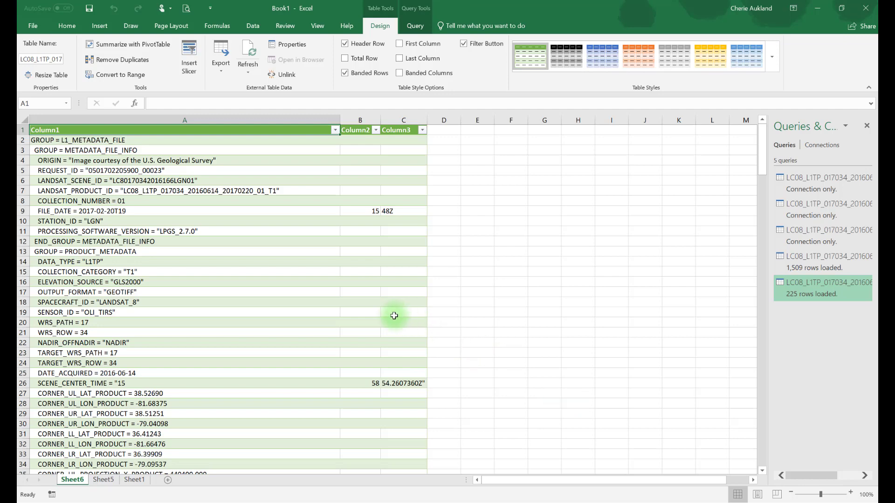
{"action": "scroll", "coordinate": [312, 284], "scroll_direction": "down", "scroll_amount": 6}
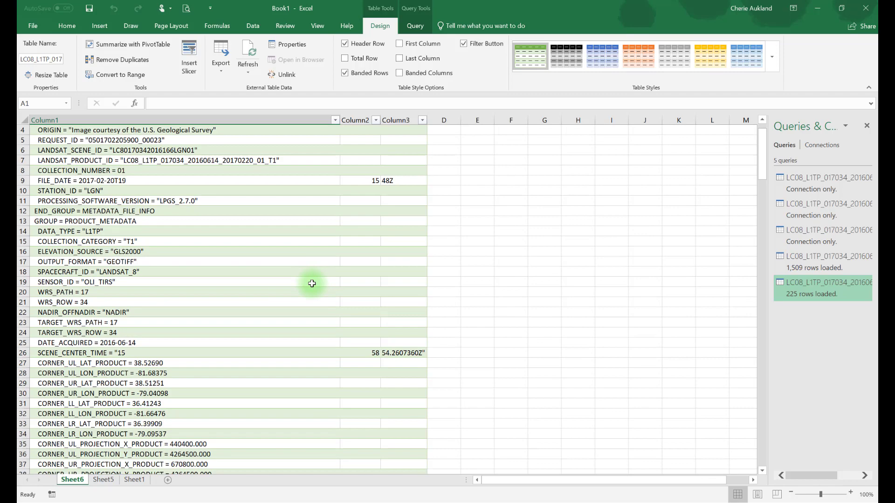
{"action": "scroll", "coordinate": [312, 284], "scroll_direction": "down", "scroll_amount": 1}
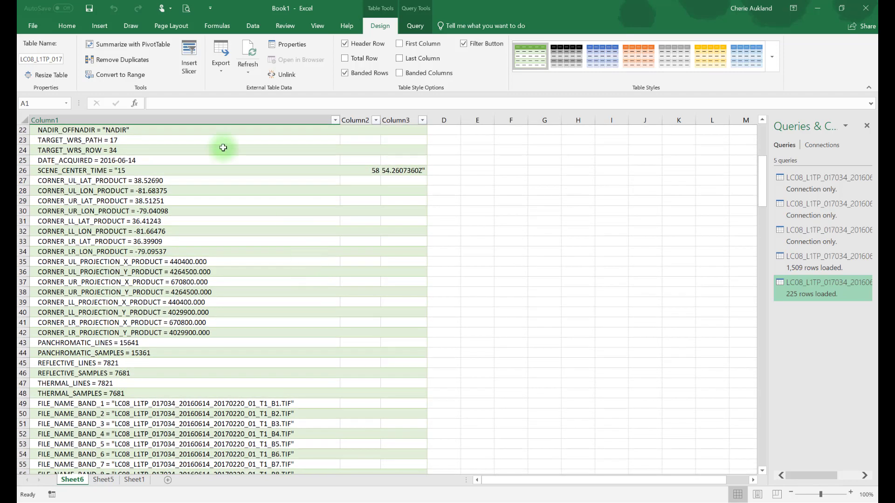
{"action": "left_click", "coordinate": [32, 25]}
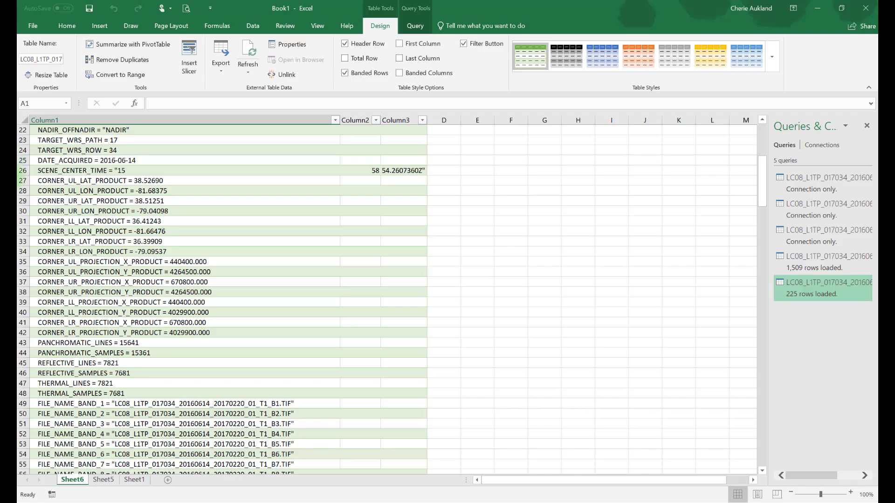
Step: Bring the LandSAT Data folder in front of Excel to show the band TIFs B1–B11 and BQA
{"action": "mouse_move", "coordinate": [8, 258]}
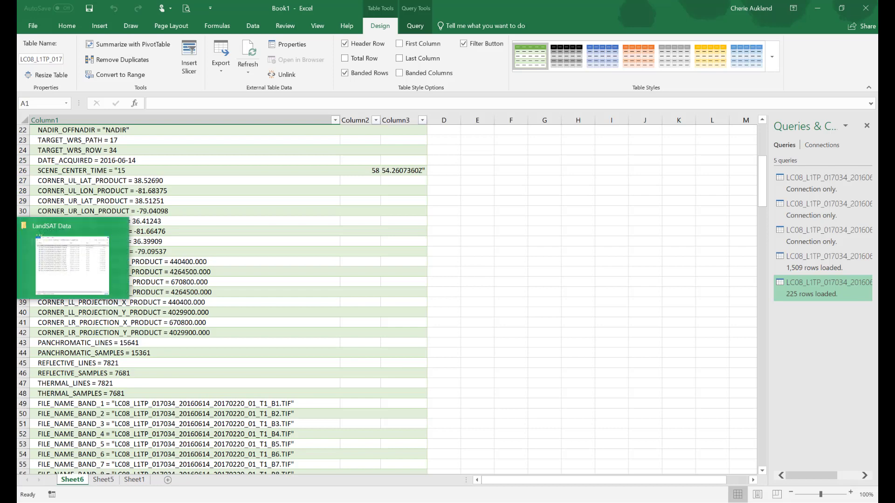
{"action": "left_click", "coordinate": [73, 265]}
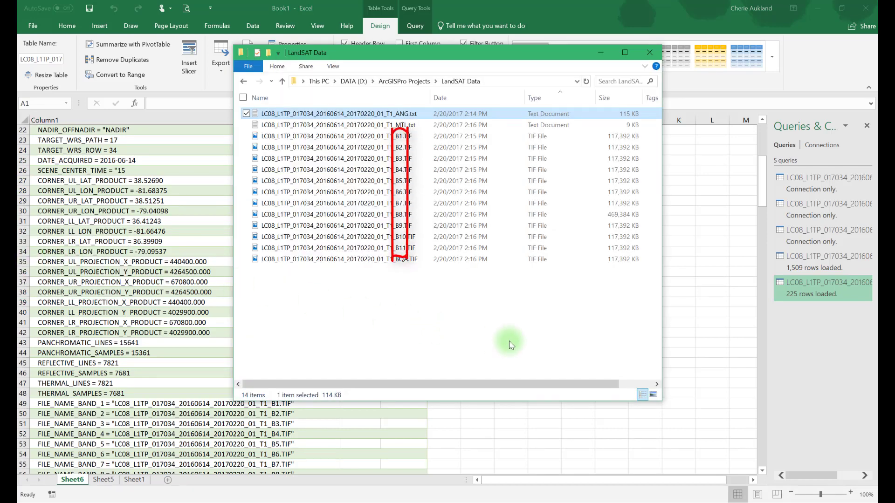